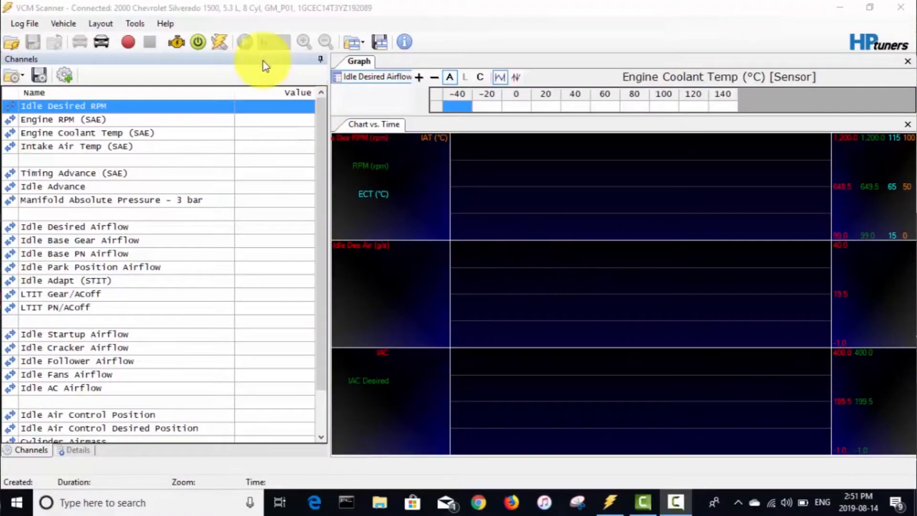
Record a data log of the idling engine and stop the recording.
{"action": "left_click", "coordinate": [129, 43]}
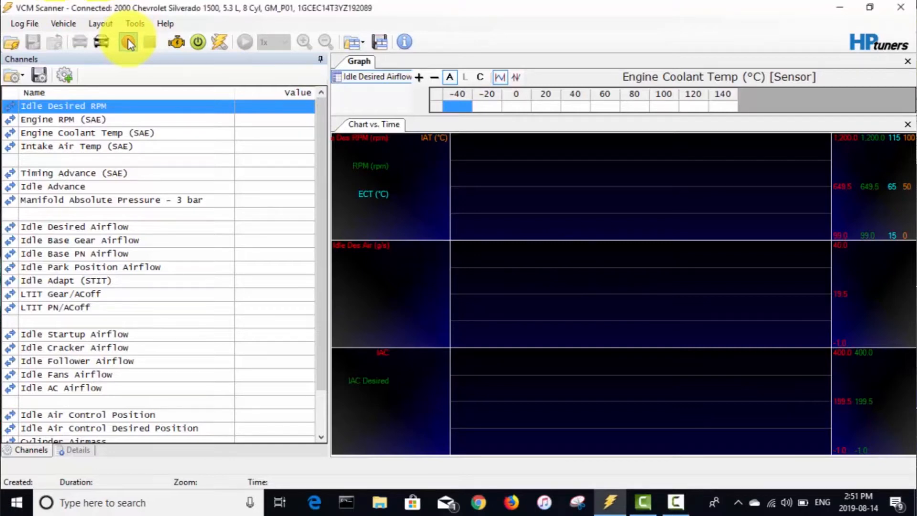
{"action": "left_click", "coordinate": [129, 43]}
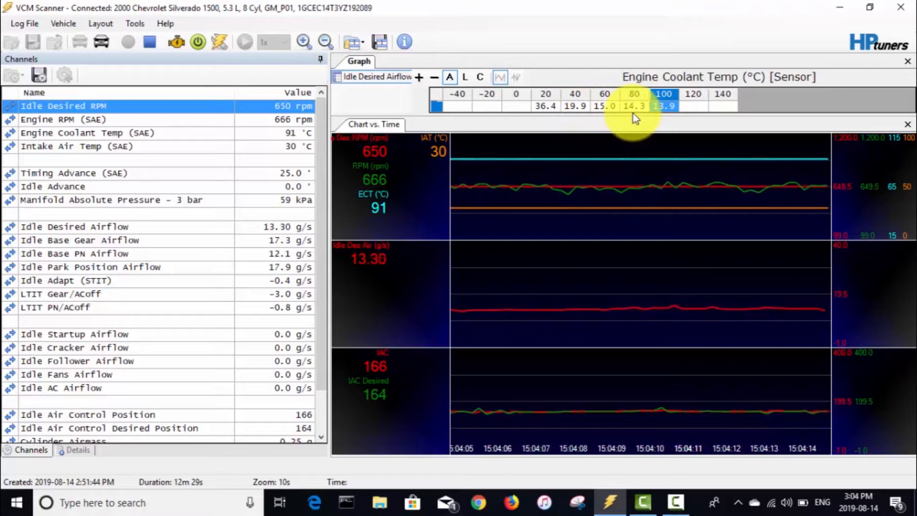
{"action": "left_click", "coordinate": [662, 113]}
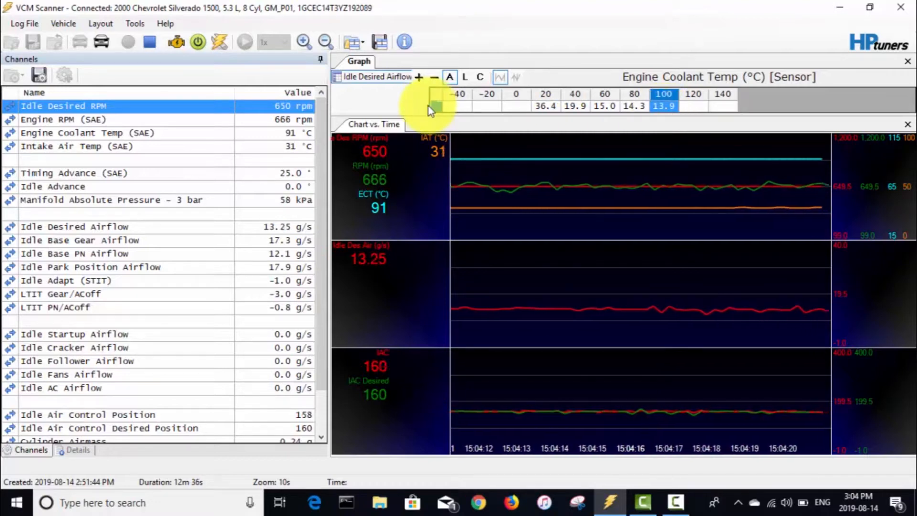
{"action": "left_click", "coordinate": [150, 46]}
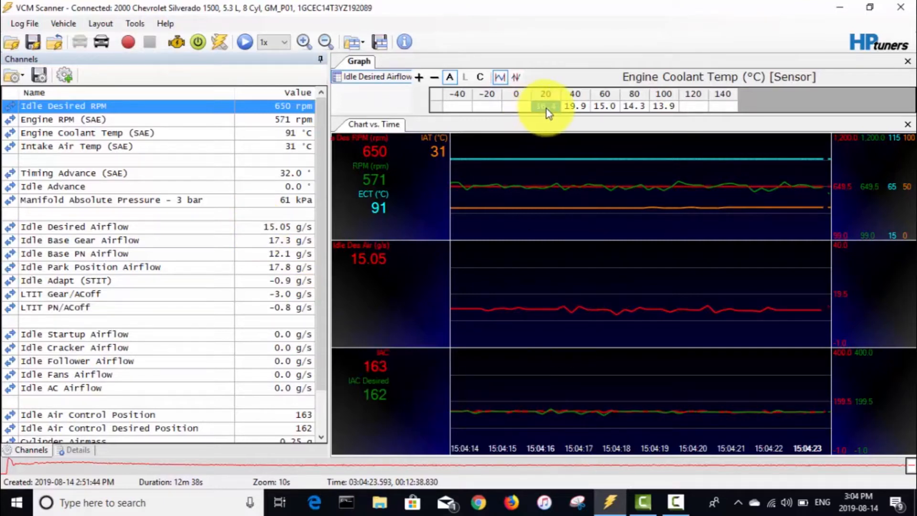
In the tune editor, open the Idle Airflow vs. Coolant Temp table under the engine's idle airflow settings.
{"action": "left_click_drag", "start_coordinate": [546, 109], "coordinate": [614, 101]}
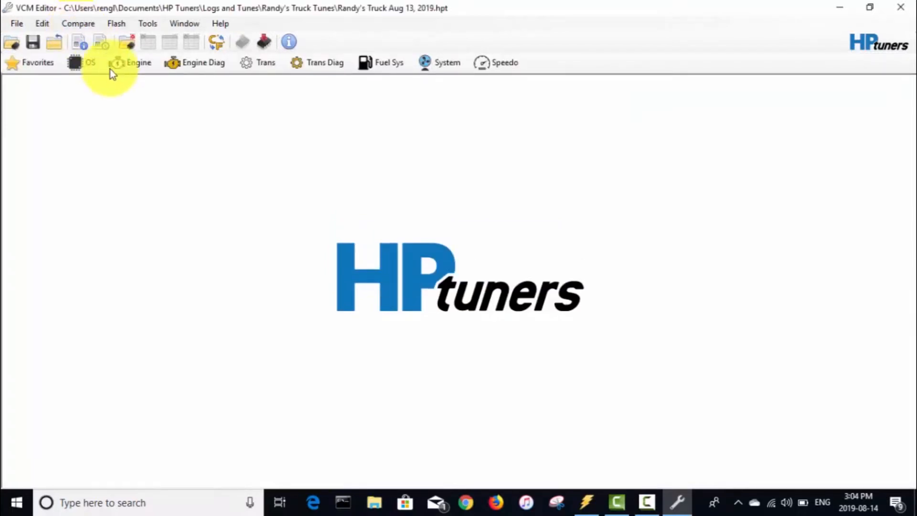
{"action": "left_click", "coordinate": [137, 66]}
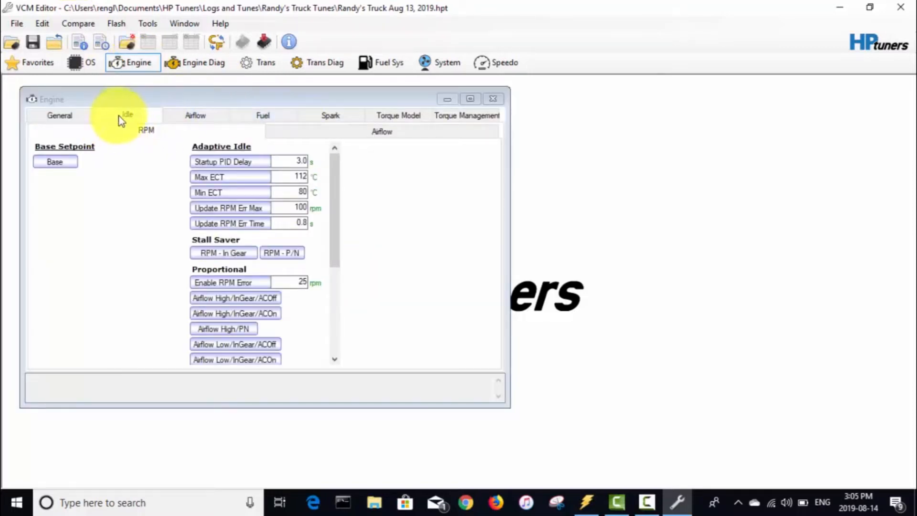
{"action": "left_click", "coordinate": [363, 138]}
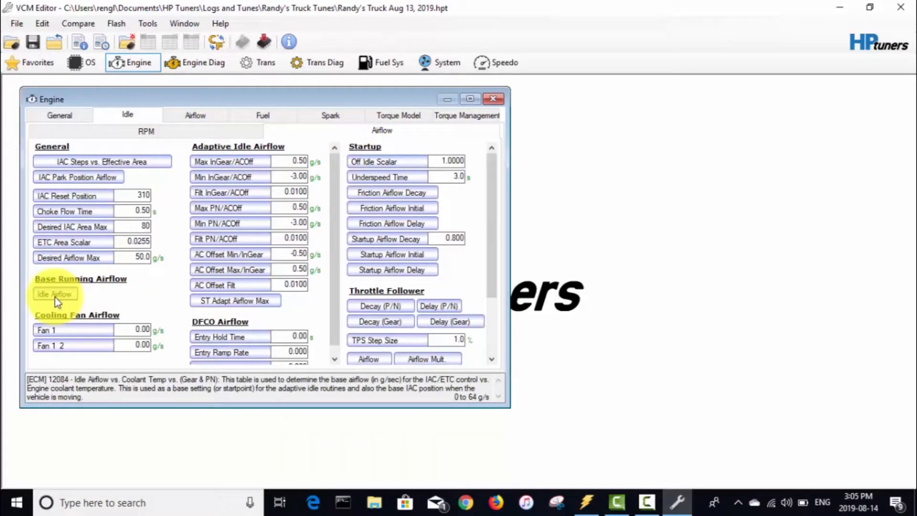
{"action": "left_click", "coordinate": [54, 297]}
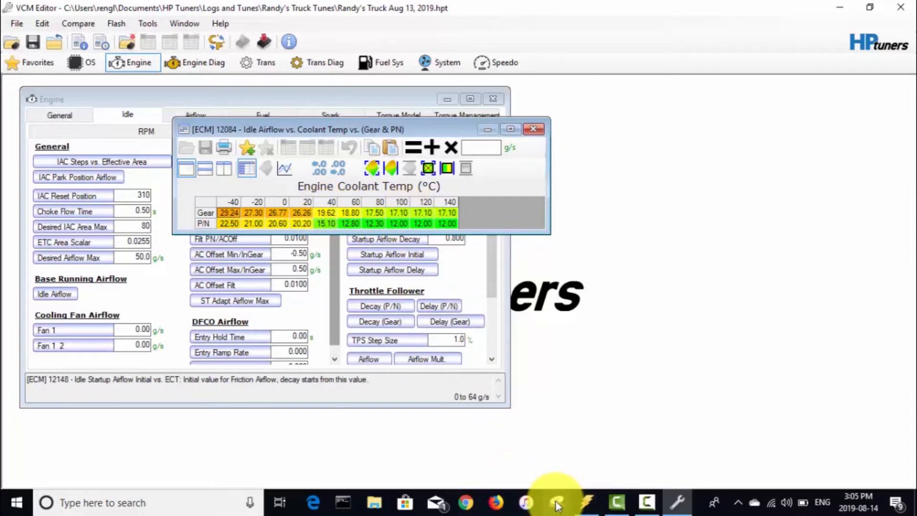
{"action": "left_click", "coordinate": [588, 505]}
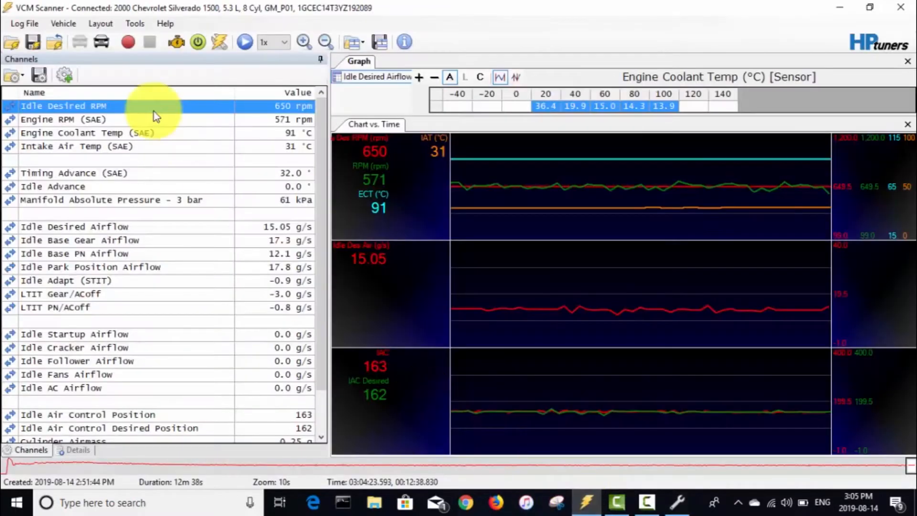
{"action": "left_click", "coordinate": [28, 24]}
{"action": "left_click", "coordinate": [55, 74]}
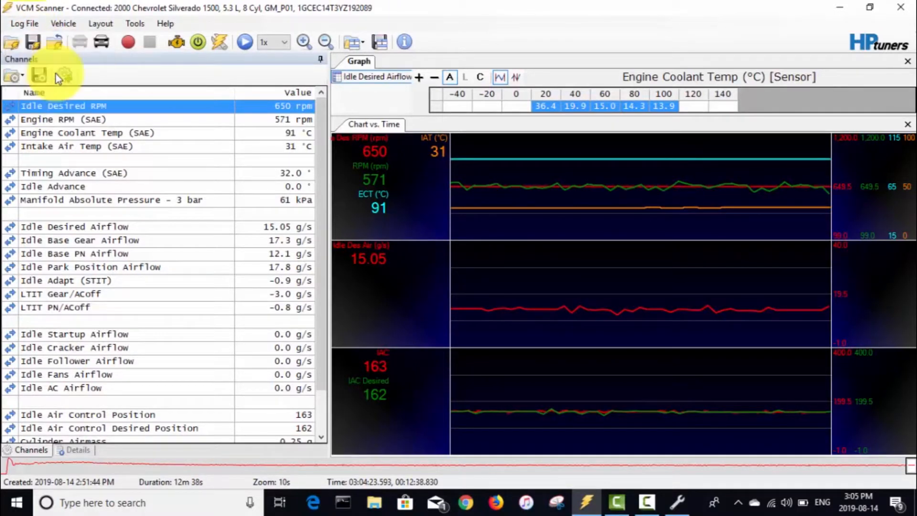
{"action": "left_click", "coordinate": [127, 48]}
{"action": "double_click", "coordinate": [173, 110]}
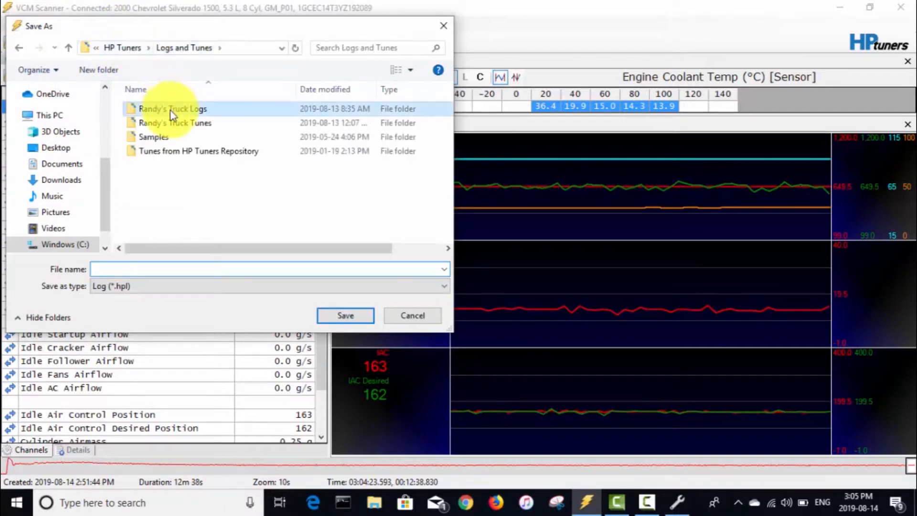
{"action": "left_click", "coordinate": [184, 270]}
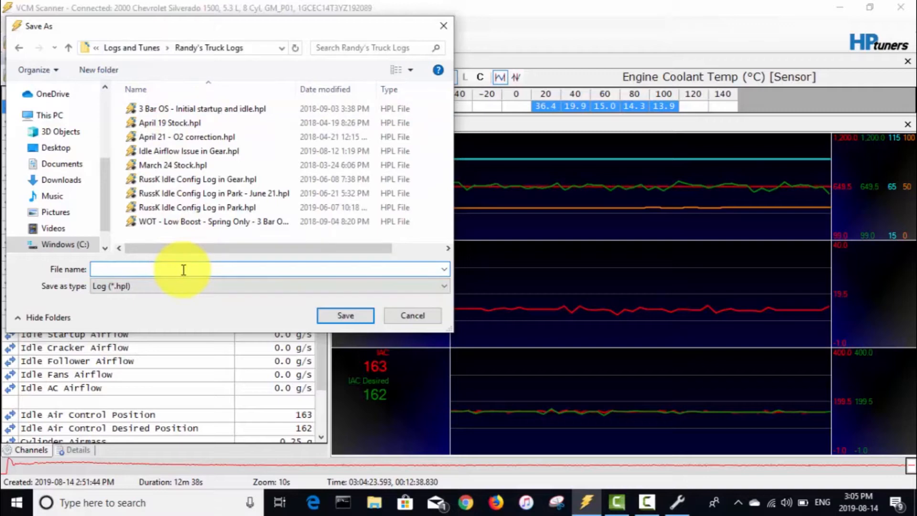
{"action": "type", "text": "R"}
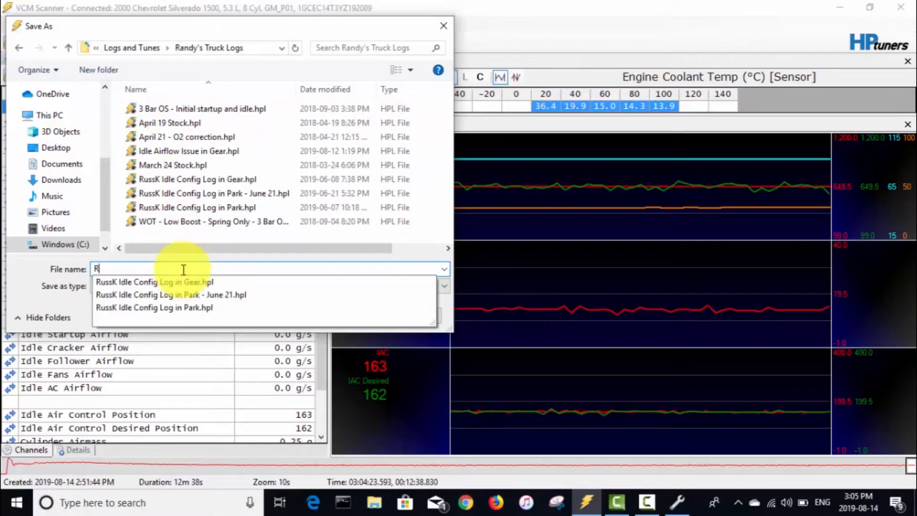
{"action": "type", "text": "ussK in Grear"}
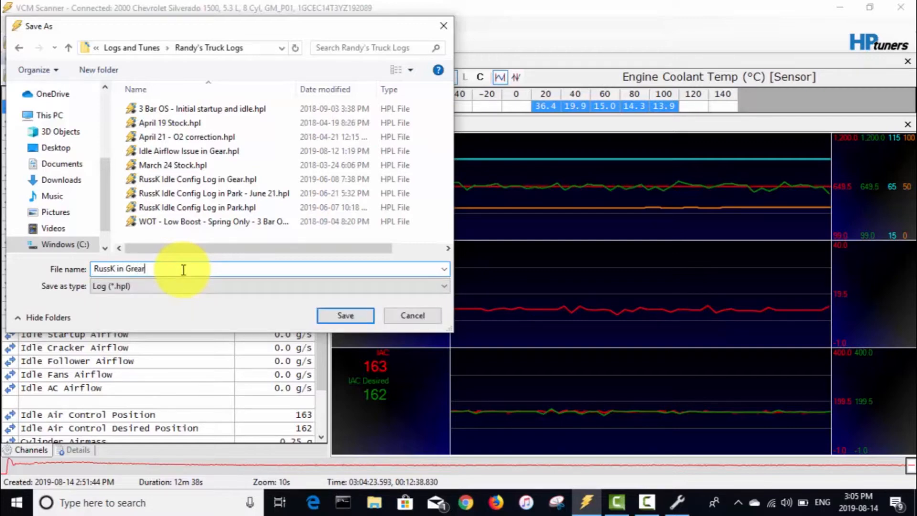
{"action": "key", "text": "BackSpace"}
{"action": "key", "text": "BackSpace"}
{"action": "key", "text": "BackSpace"}
{"action": "type", "text": "ear Aug 14"}
{"action": "left_click", "coordinate": [352, 316]}
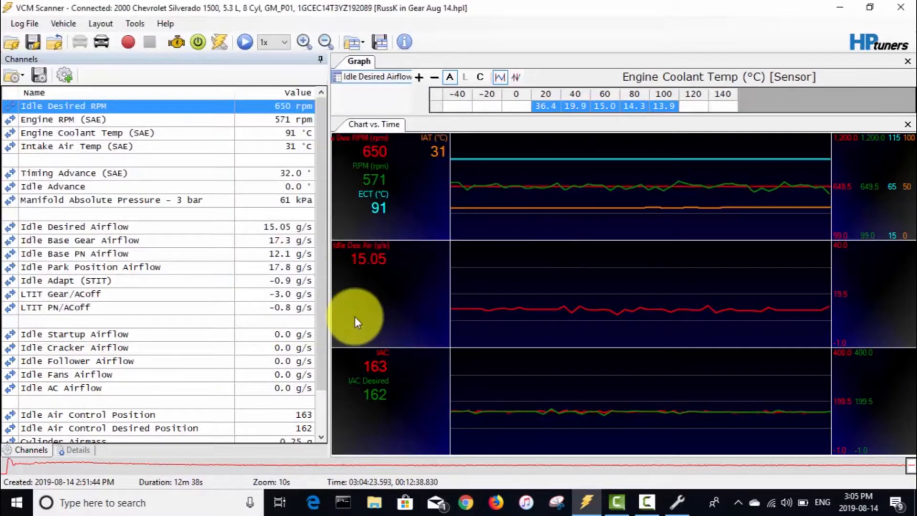
Copy the logged Idle Desired Airflow values from 20 to 100 °C coolant temperature.
{"action": "left_click", "coordinate": [544, 107]}
{"action": "left_click_drag", "start_coordinate": [544, 109], "coordinate": [642, 111]}
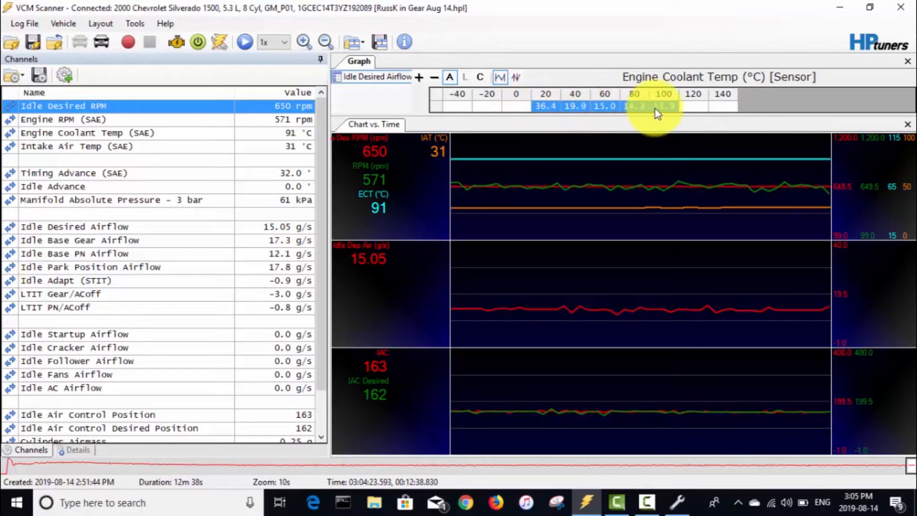
{"action": "right_click", "coordinate": [655, 109]}
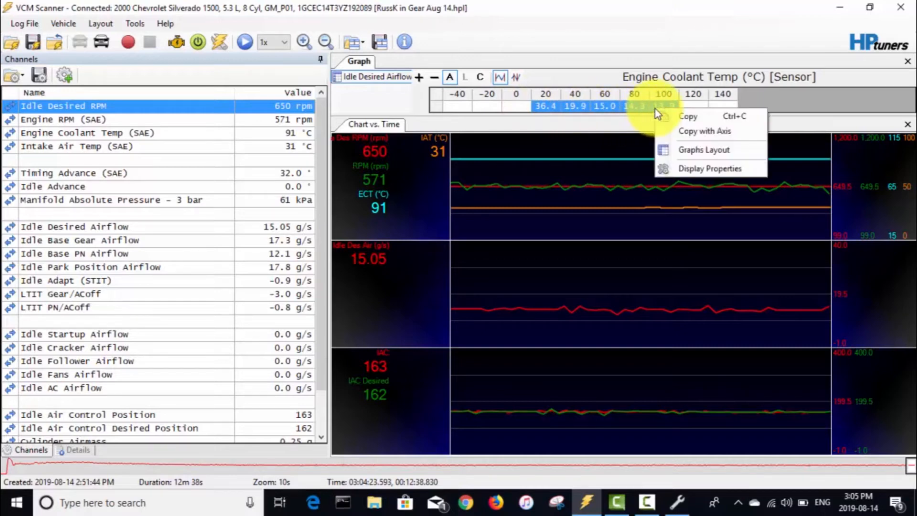
{"action": "left_click", "coordinate": [680, 117]}
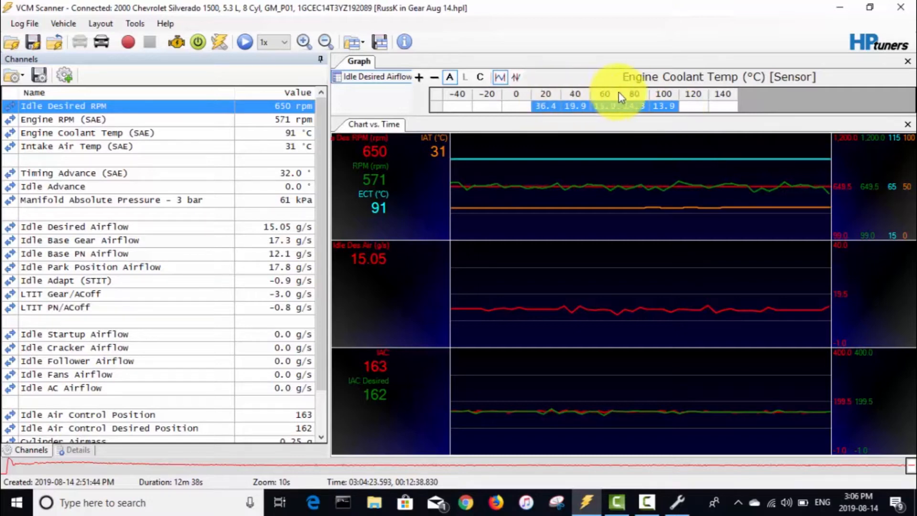
Paste the copied airflow values into the table's Gear row from 20 to 100 °C.
{"action": "left_click", "coordinate": [679, 502]}
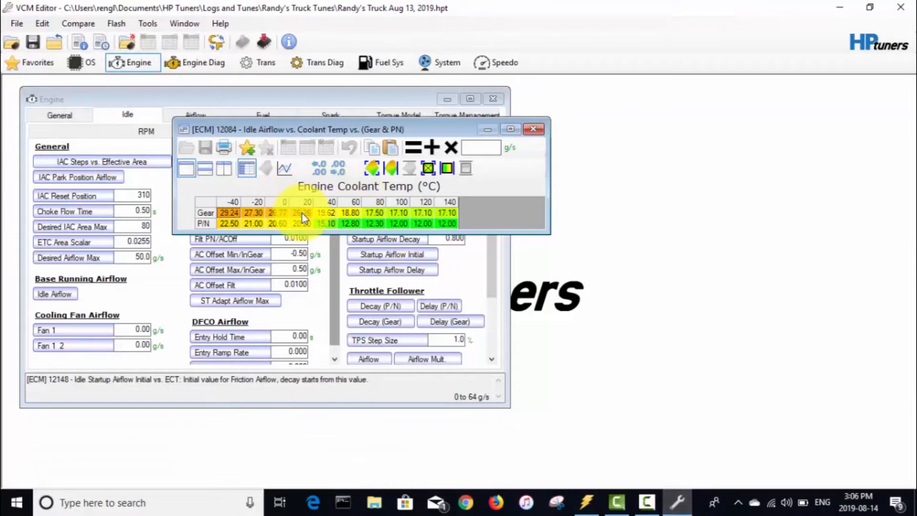
{"action": "left_click_drag", "start_coordinate": [301, 214], "coordinate": [392, 213]}
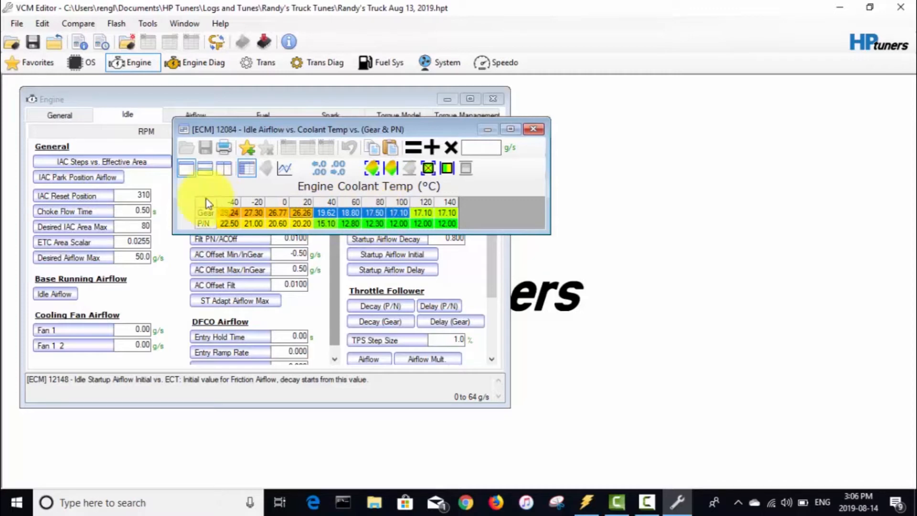
{"action": "right_click", "coordinate": [302, 210]}
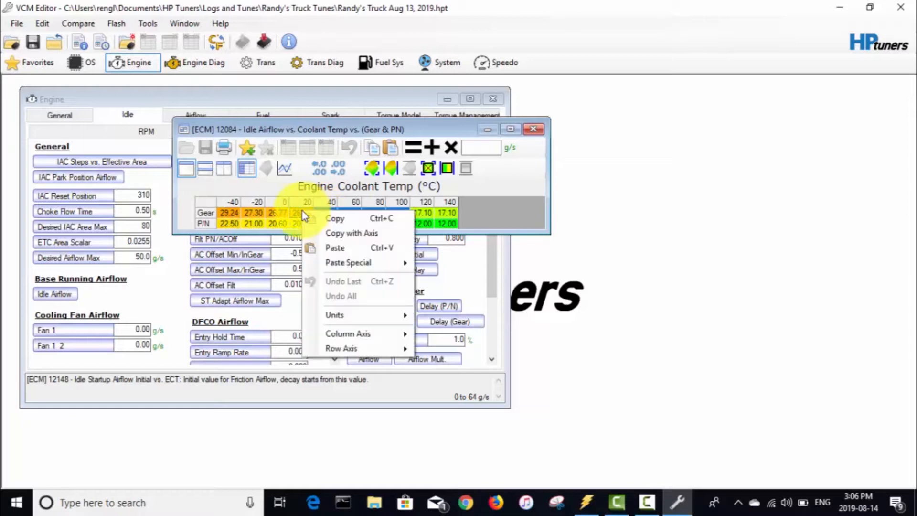
{"action": "left_click", "coordinate": [337, 248]}
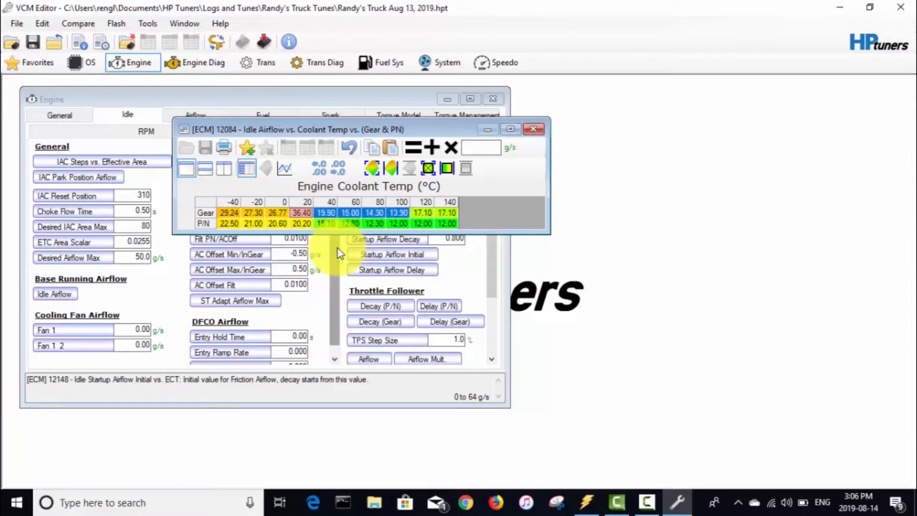
Fill the Gear row from -40 to 20 °C with 36.40 g/s and the 120 and 140 °C cells with 13.90.
{"action": "left_click", "coordinate": [300, 214]}
{"action": "right_click", "coordinate": [299, 214]}
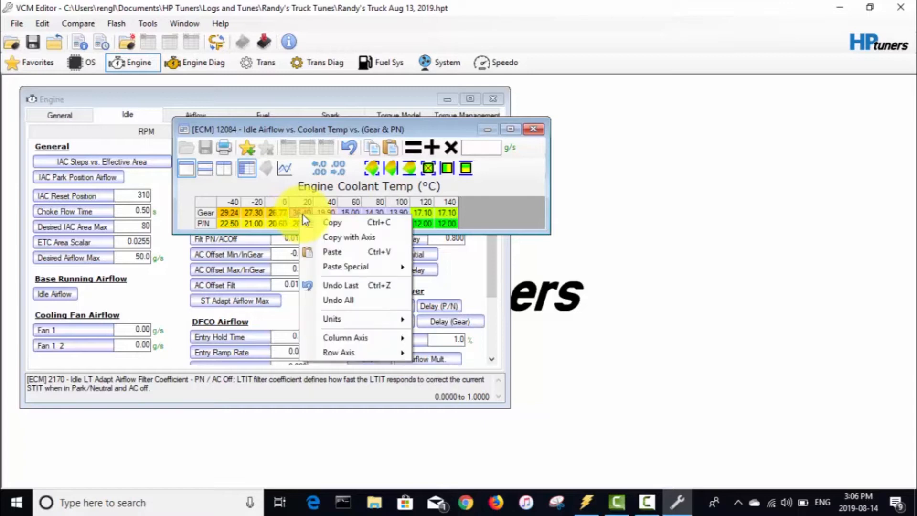
{"action": "left_click", "coordinate": [327, 223]}
{"action": "left_click", "coordinate": [225, 216]}
{"action": "left_click_drag", "start_coordinate": [237, 215], "coordinate": [272, 215]}
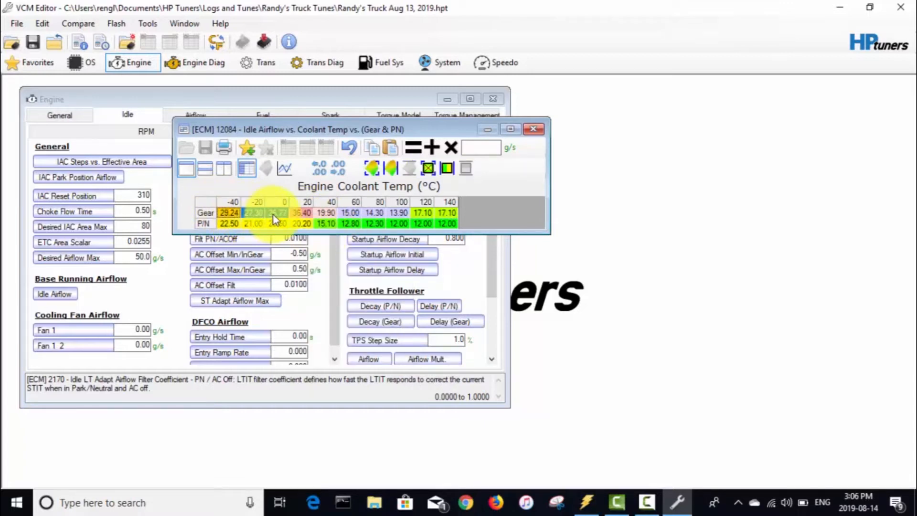
{"action": "right_click", "coordinate": [272, 215]}
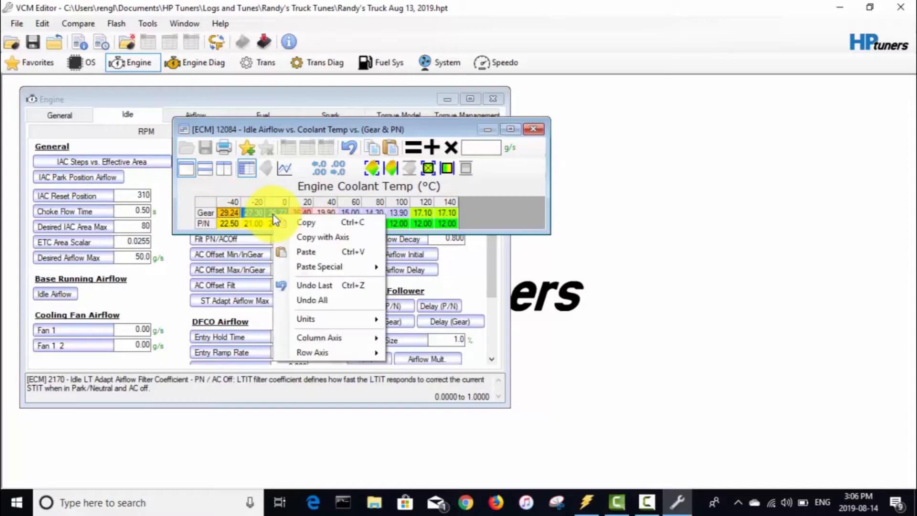
{"action": "left_click", "coordinate": [307, 253]}
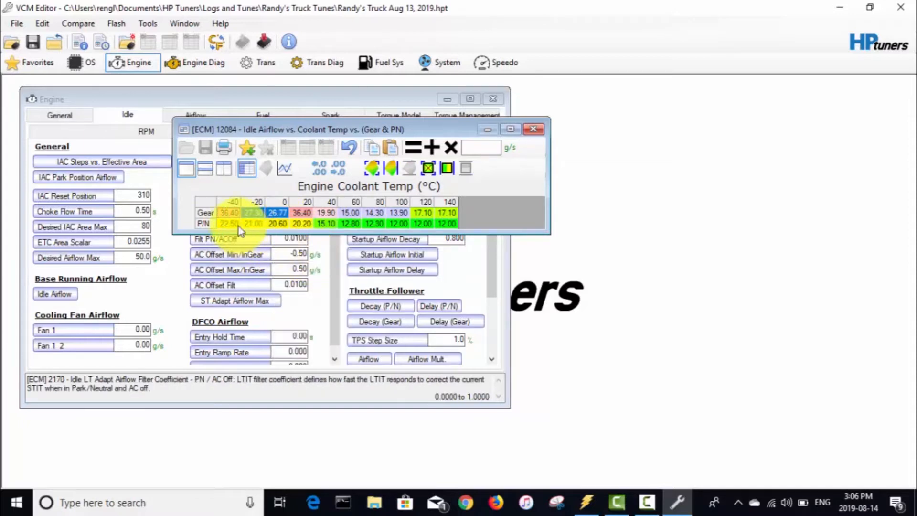
{"action": "left_click", "coordinate": [230, 212]}
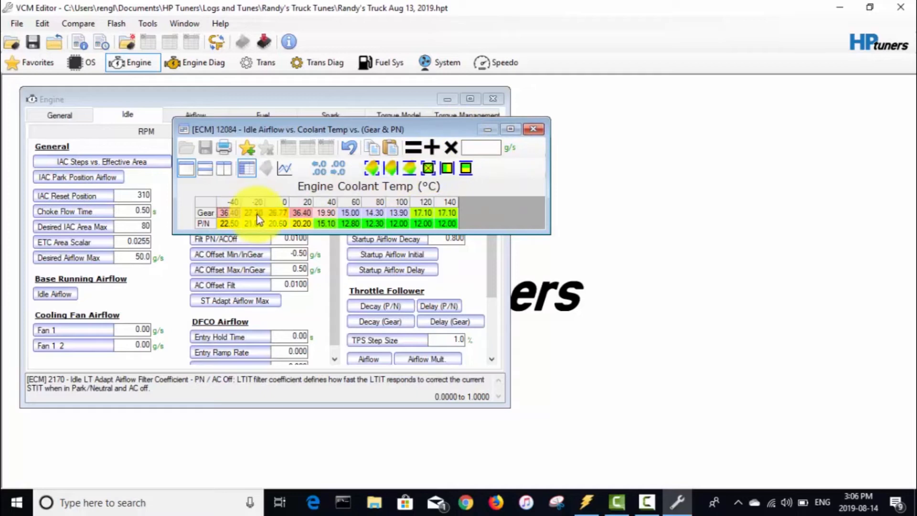
{"action": "left_click_drag", "start_coordinate": [230, 212], "coordinate": [302, 212]}
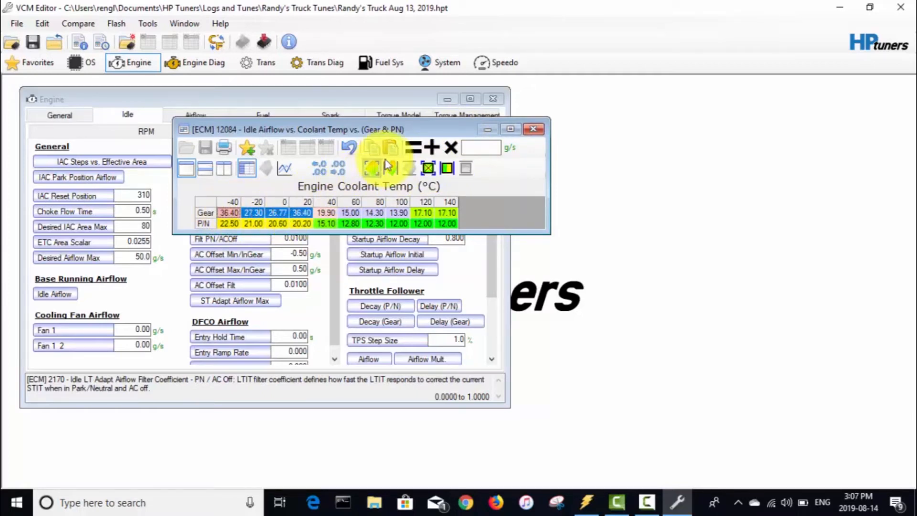
{"action": "left_click", "coordinate": [447, 169]}
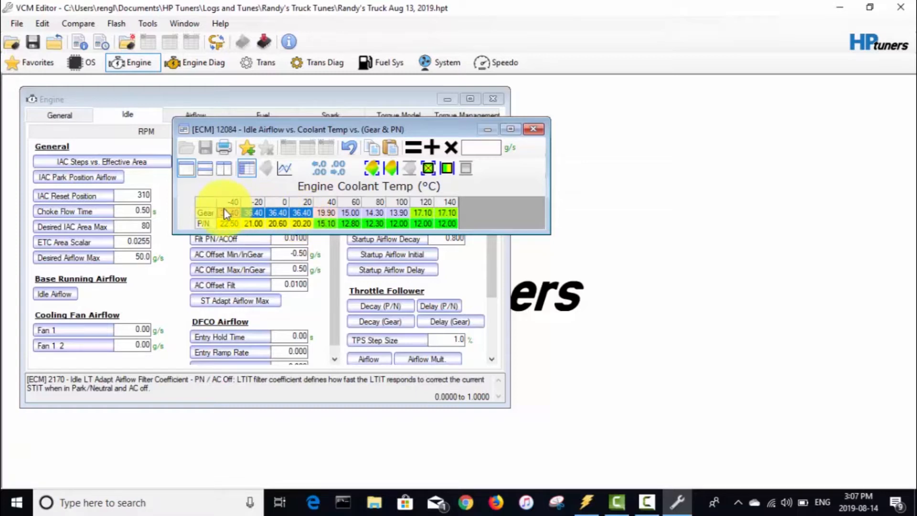
{"action": "left_click", "coordinate": [398, 215]}
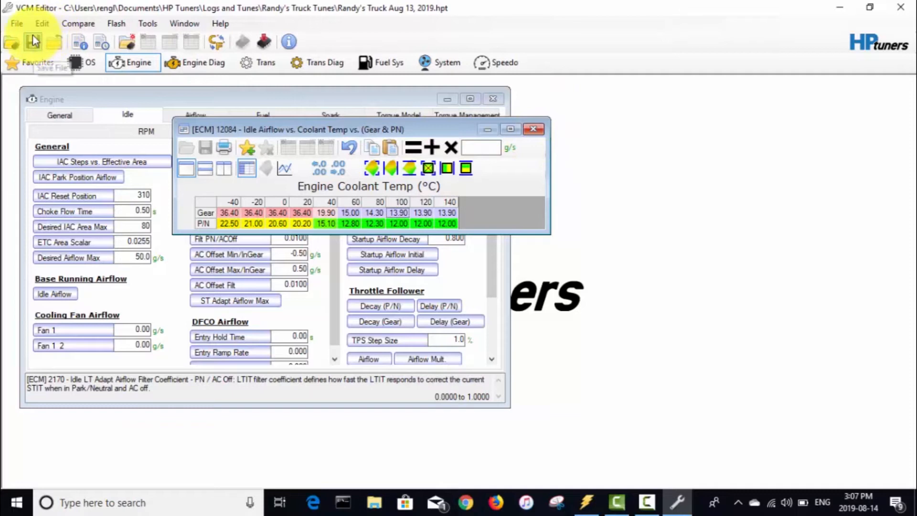
Save the tune as a new file named Randy's Truck Aug 14, 2019.hpt.
{"action": "left_click", "coordinate": [18, 22]}
{"action": "left_click", "coordinate": [45, 84]}
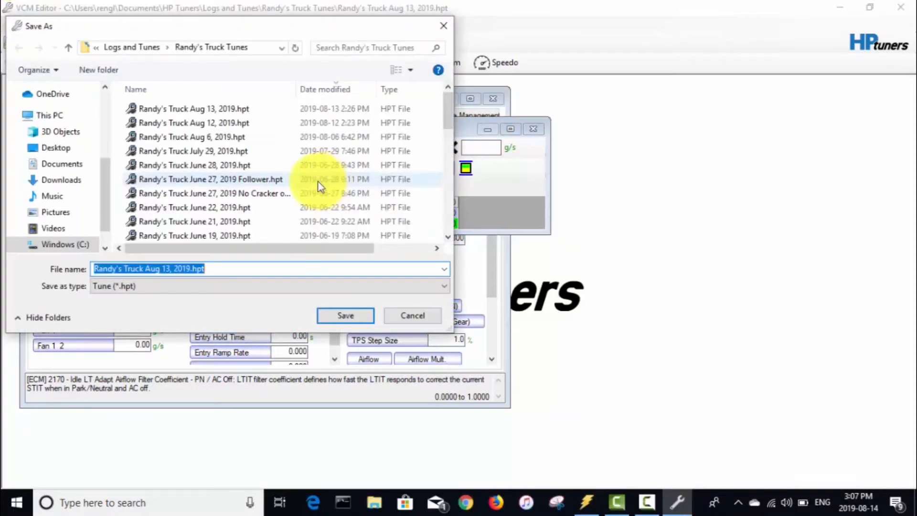
{"action": "left_click", "coordinate": [170, 269]}
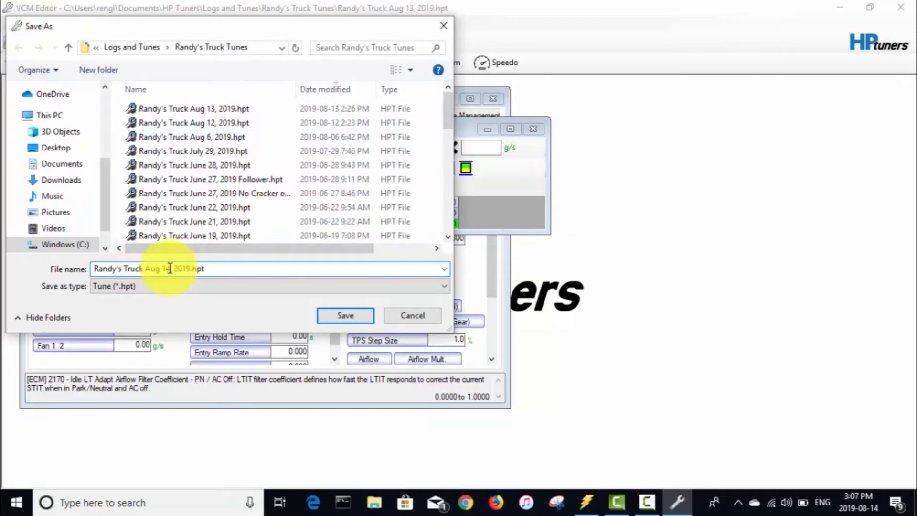
{"action": "key", "text": "BackSpace"}
{"action": "type", "text": "4"}
{"action": "left_click", "coordinate": [324, 316]}
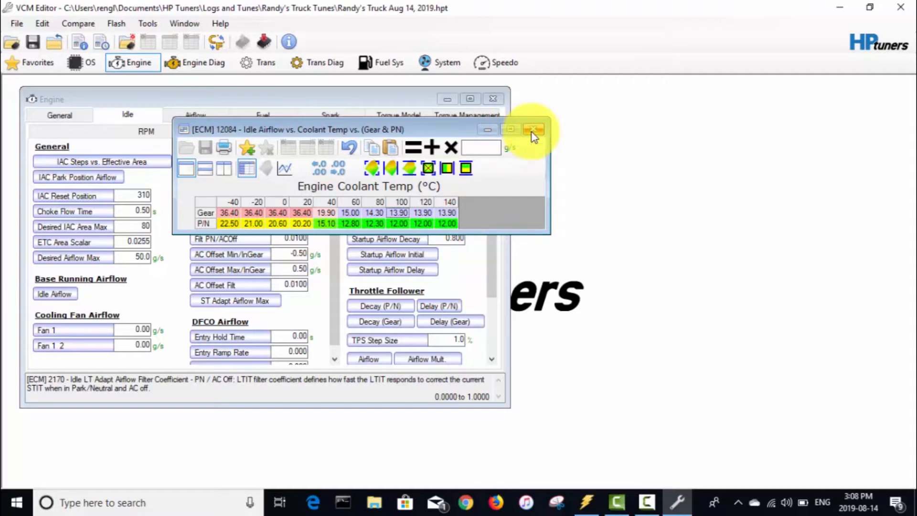
Read the forum thread about adjusting IAC count, switching between the browser and the scanner.
{"action": "left_click", "coordinate": [586, 502]}
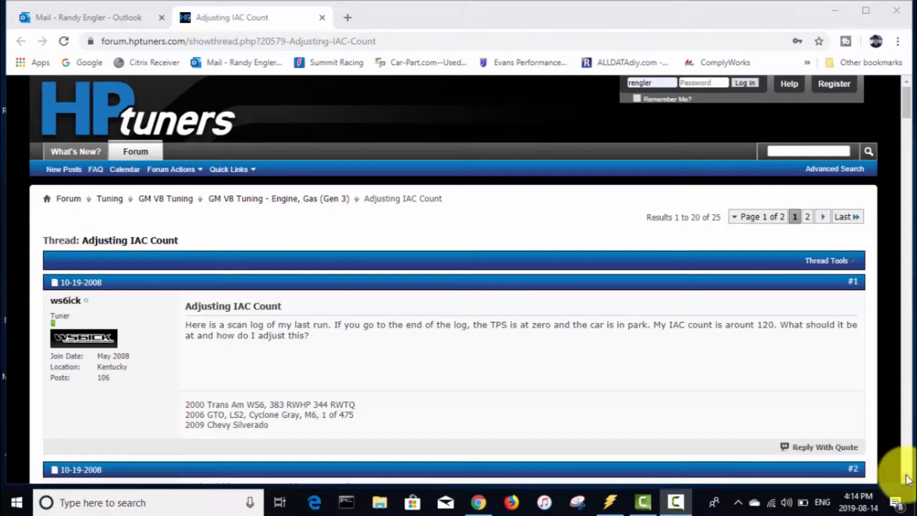
{"action": "scroll", "coordinate": [908, 479], "scroll_direction": "down", "scroll_amount": 4}
{"action": "scroll", "coordinate": [907, 480], "scroll_direction": "down", "scroll_amount": 5}
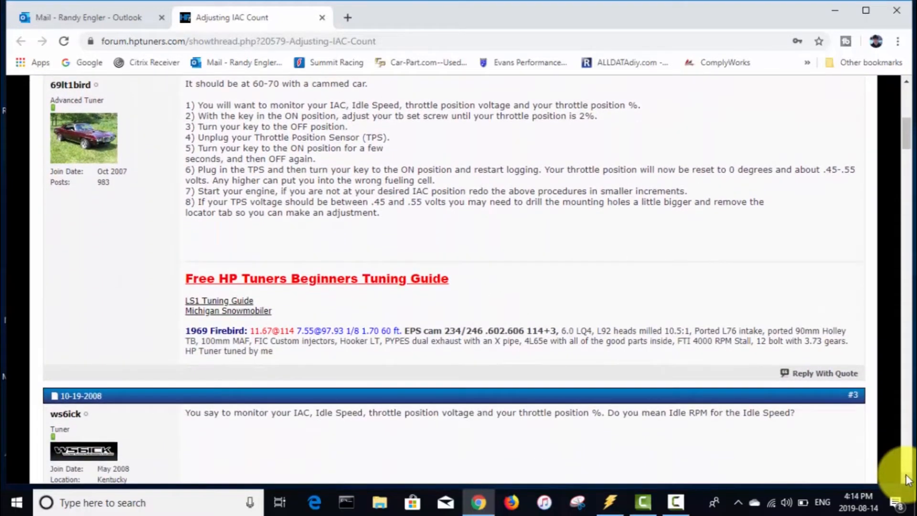
{"action": "left_click", "coordinate": [906, 84]}
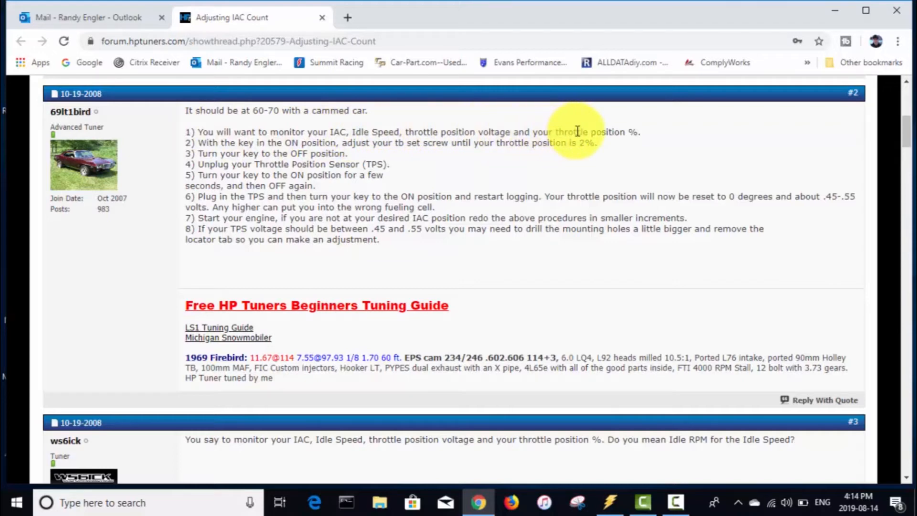
{"action": "left_click", "coordinate": [609, 502]}
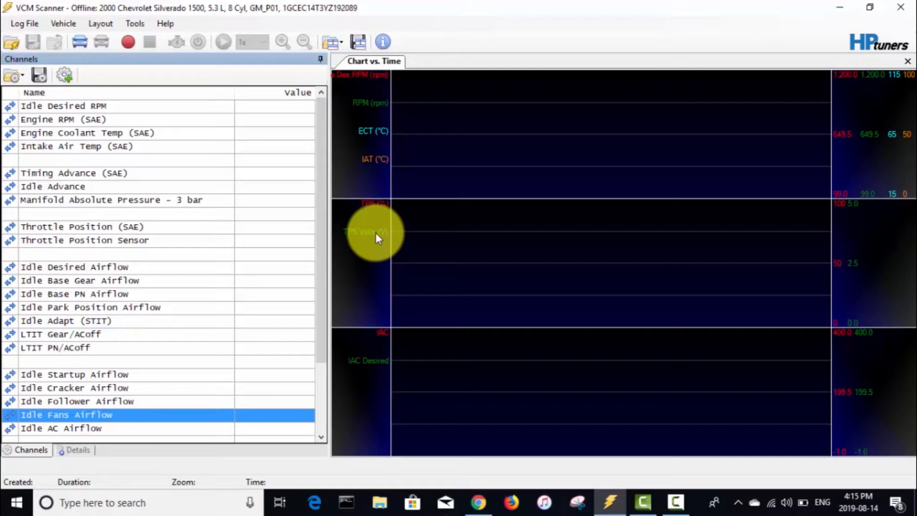
{"action": "left_click", "coordinate": [478, 501]}
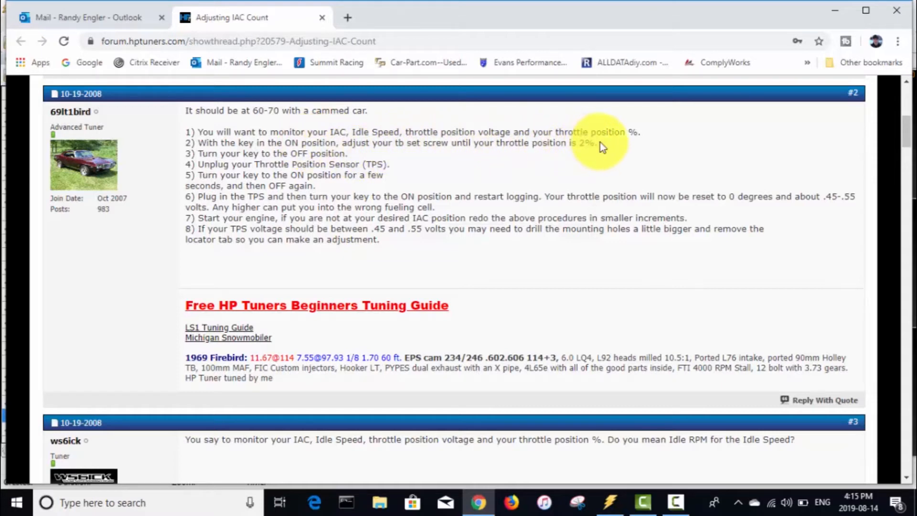
{"action": "left_click", "coordinate": [611, 505]}
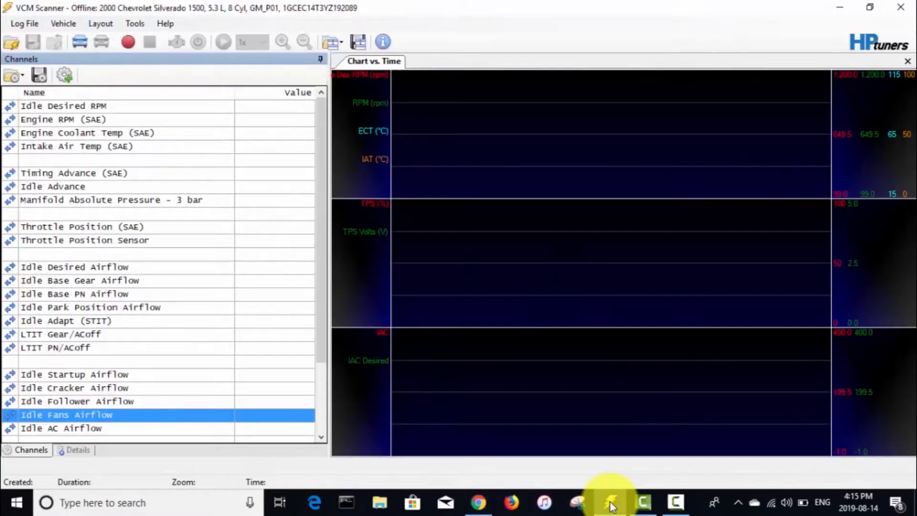